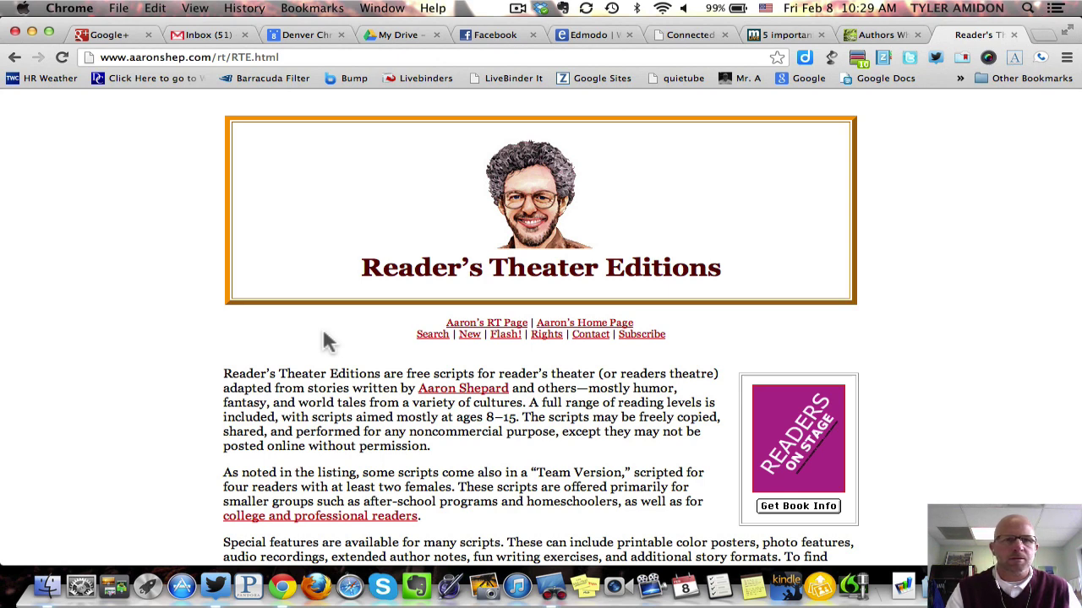
# Step: Close the Inbox, My Drive, Facebook, Edmodo, Google+ and other tabs, keeping only Reader's Theater Editions
pyautogui.click(244, 34)
pyautogui.click(244, 35)
pyautogui.click(244, 35)
pyautogui.click(244, 35)
pyautogui.click(244, 35)
pyautogui.click(244, 35)
pyautogui.click(245, 35)
pyautogui.click(244, 35)
pyautogui.click(148, 34)
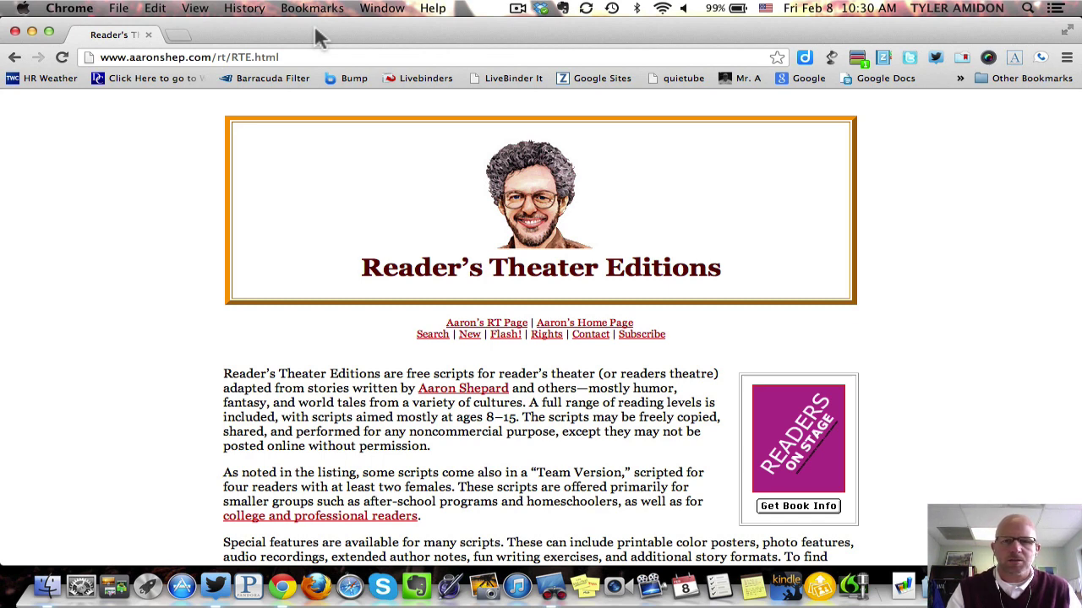
# Step: Close the TweetDeck window to clear space on the desktop
pyautogui.moveTo(320, 37); pyautogui.dragTo(319, 73)
pyautogui.click(300, 30)
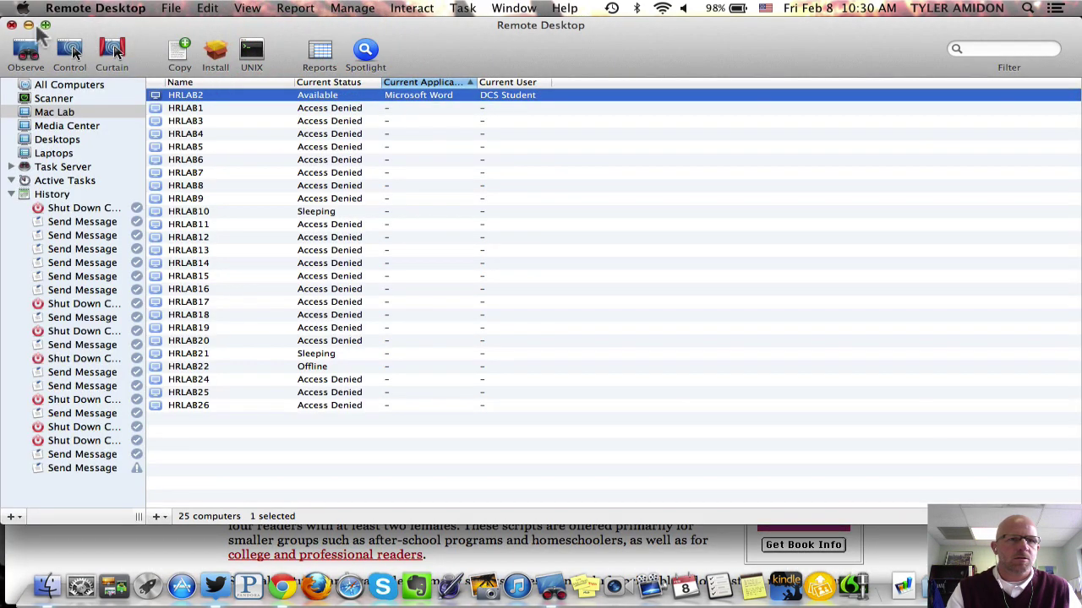
pyautogui.moveTo(74, 30); pyautogui.dragTo(77, 74)
pyautogui.click(11, 25)
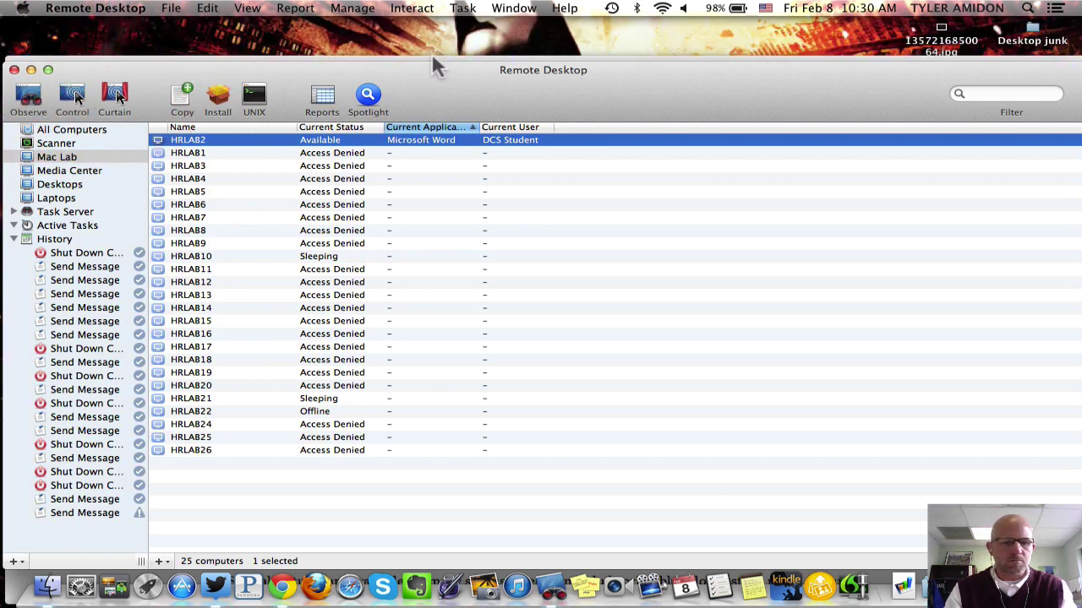
# Step: Drag the Reader's Theater Editions site icon from Chrome's address bar onto the desktop as a link file
pyautogui.press('super+Tab')
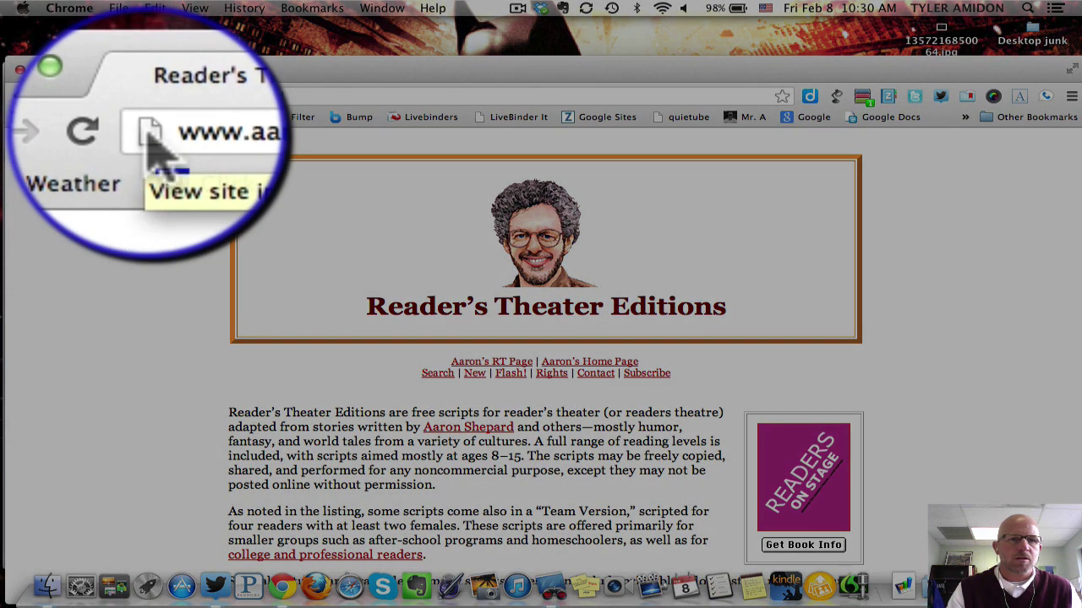
pyautogui.moveTo(152, 142)
pyautogui.mouseDown()
pyautogui.moveTo(96, 131)
pyautogui.moveTo(98, 159)
pyautogui.moveTo(387, 39)
pyautogui.moveTo(666, 59)
pyautogui.moveTo(713, 37)
pyautogui.mouseUp()
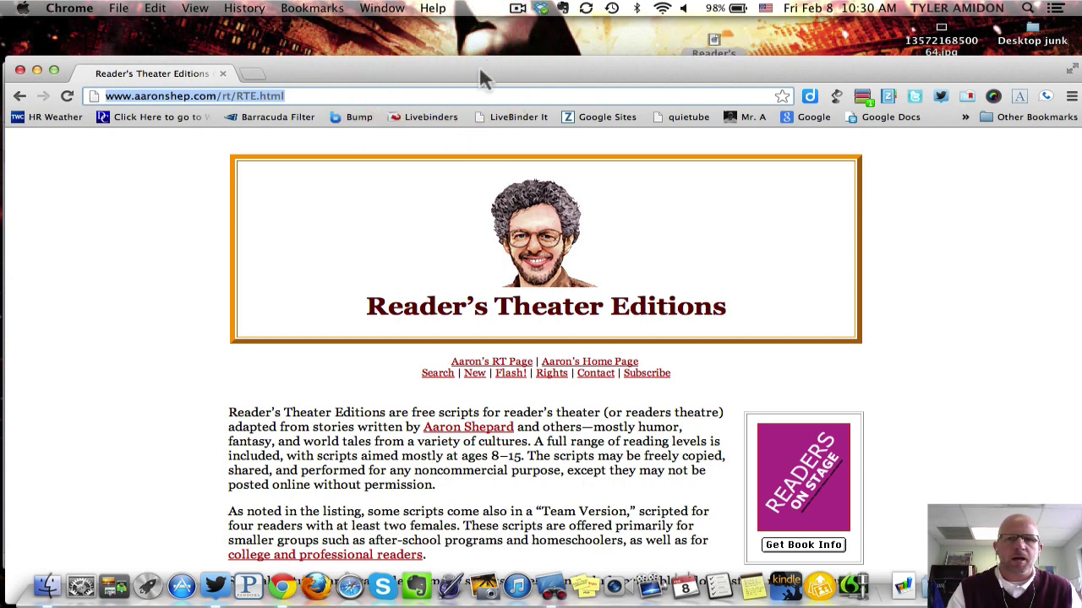
pyautogui.moveTo(479, 79); pyautogui.dragTo(476, 29)
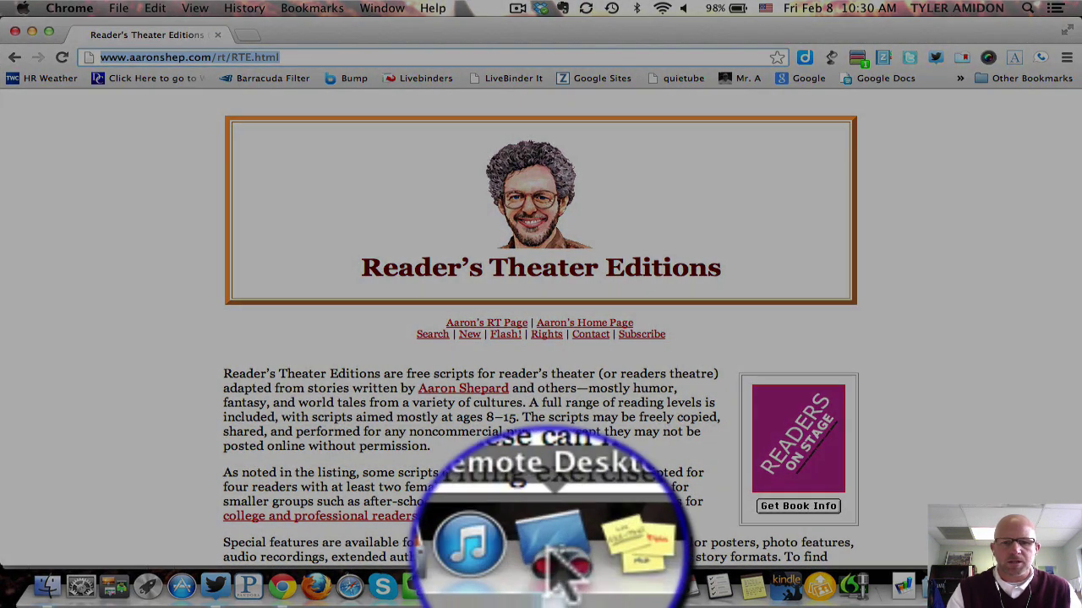
# Step: Bring Remote Desktop forward and select Mac Lab computers HRLAB2 through HRLAB26
pyautogui.click(553, 581)
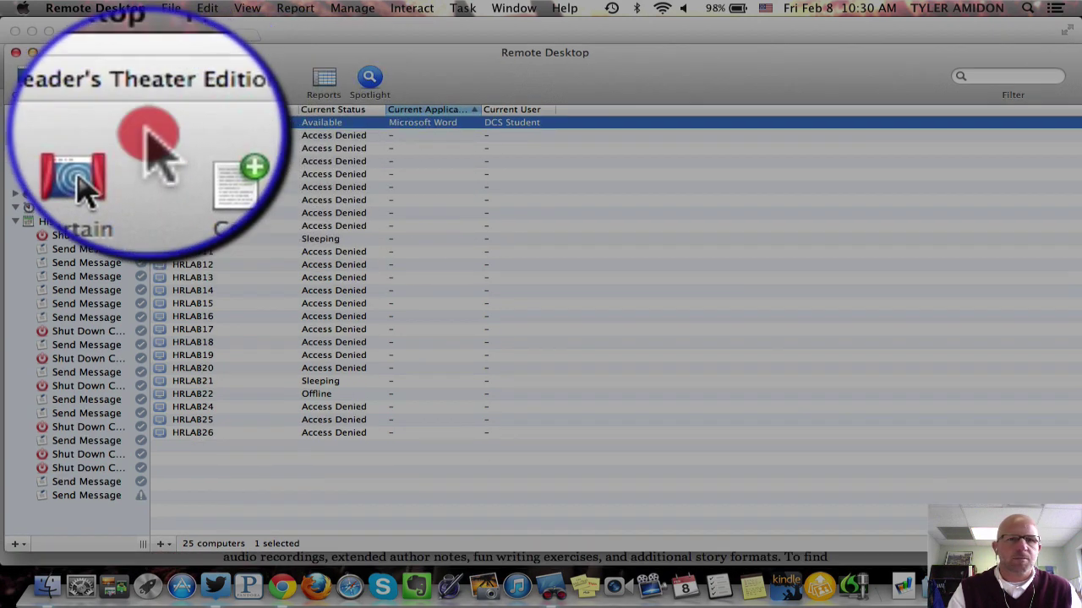
pyautogui.moveTo(146, 73); pyautogui.dragTo(145, 31)
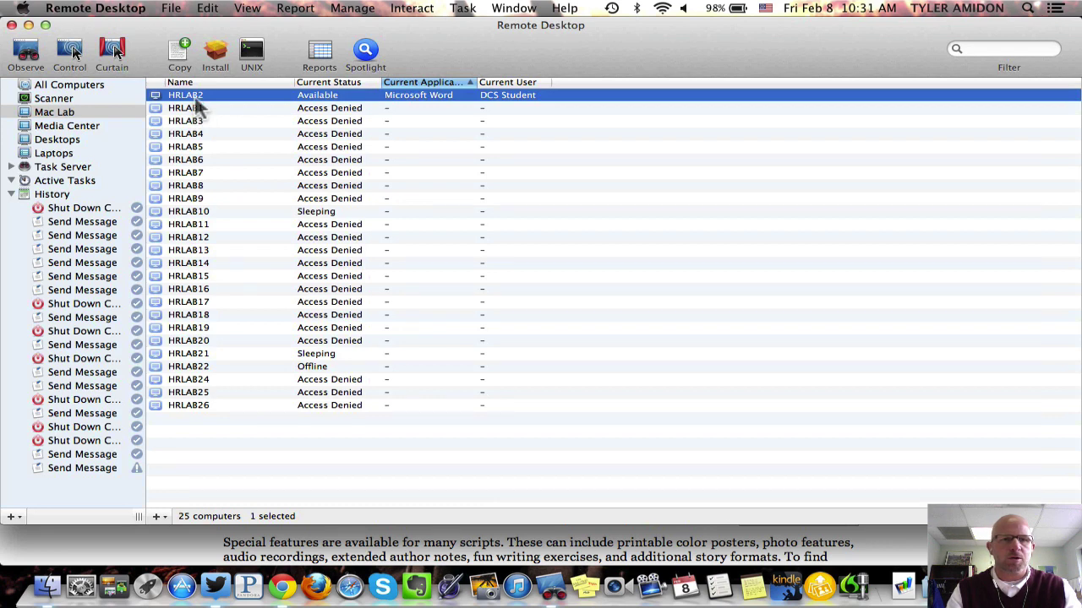
pyautogui.keyDown('shift'); pyautogui.click(198, 408); pyautogui.keyUp('shift')
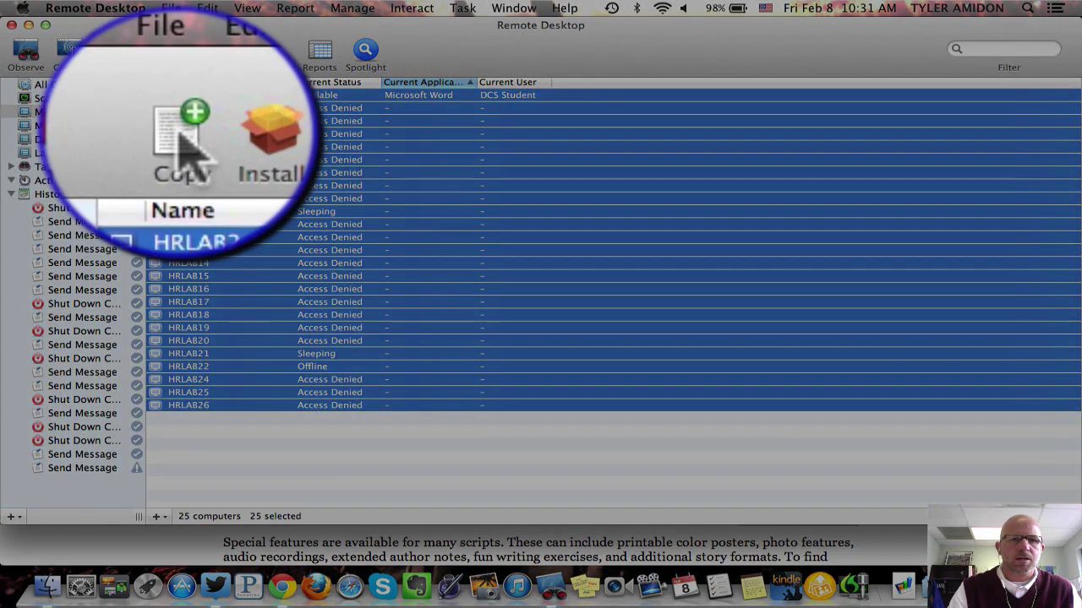
# Step: Add the Reader's Theater Editions link file from the Desktop to a Copy Items task targeting the Current User's Desktop Folder
pyautogui.click(180, 52)
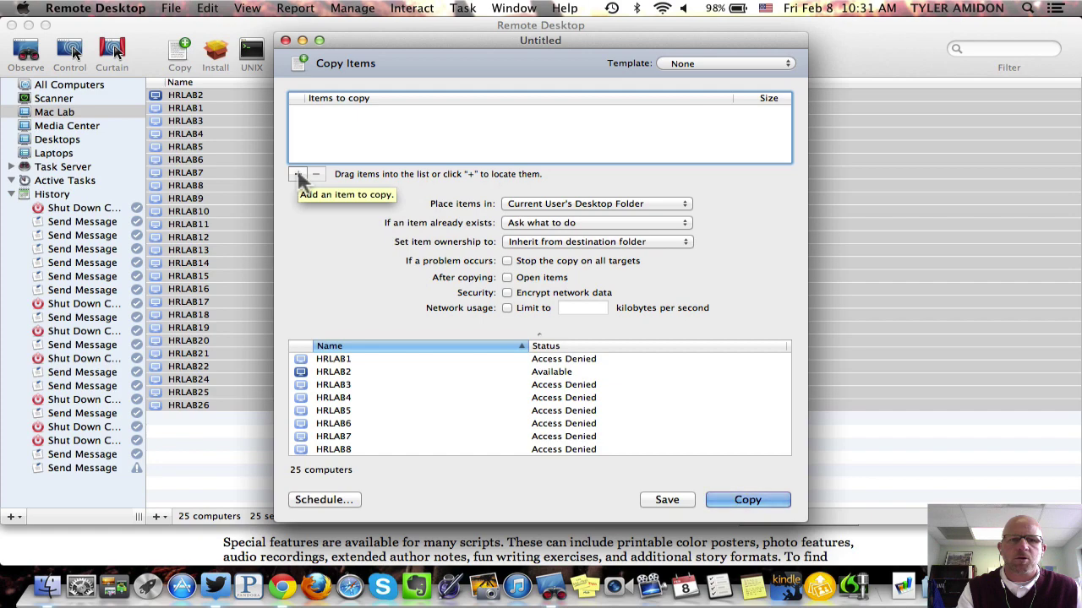
pyautogui.click(298, 174)
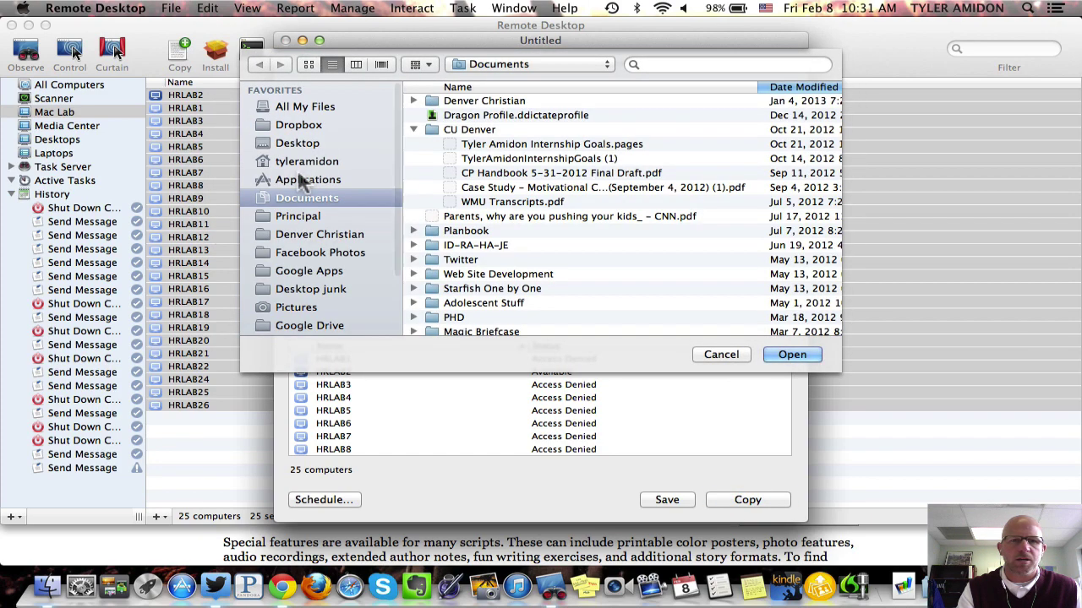
pyautogui.click(302, 146)
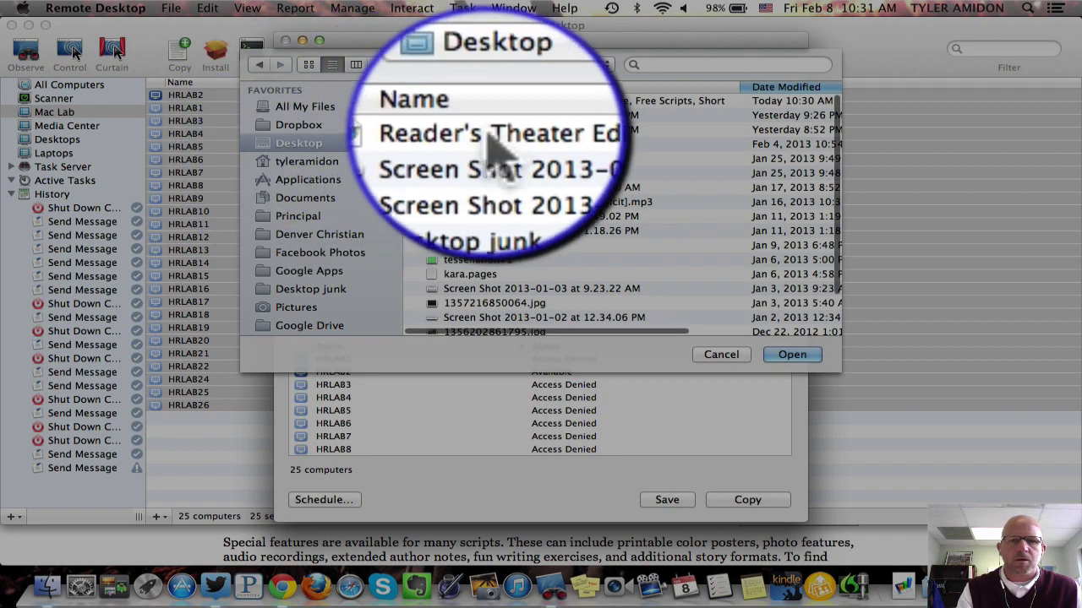
pyautogui.click(488, 103)
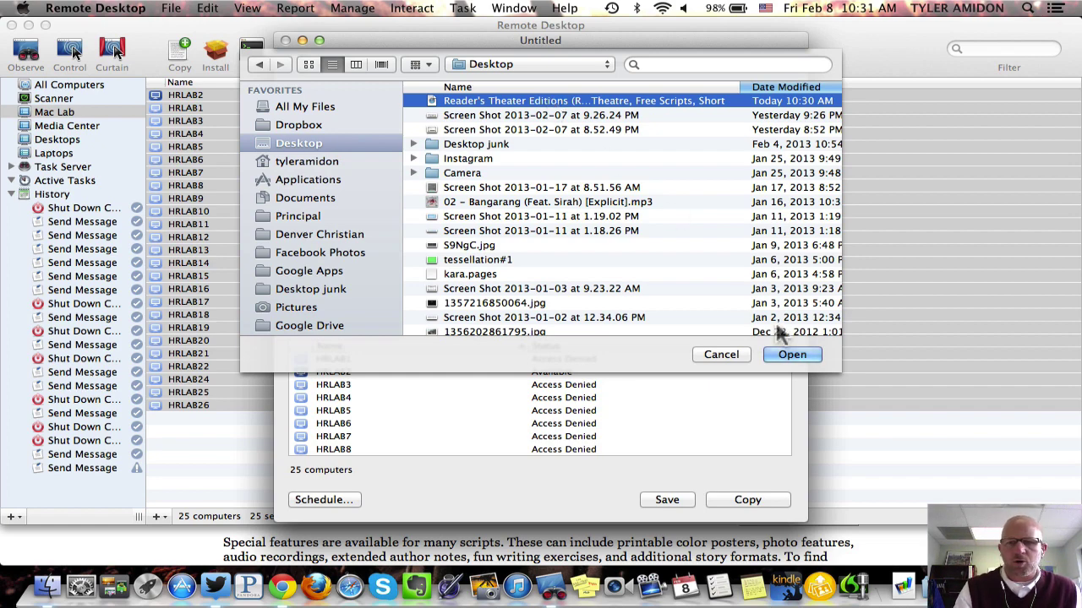
pyautogui.click(793, 353)
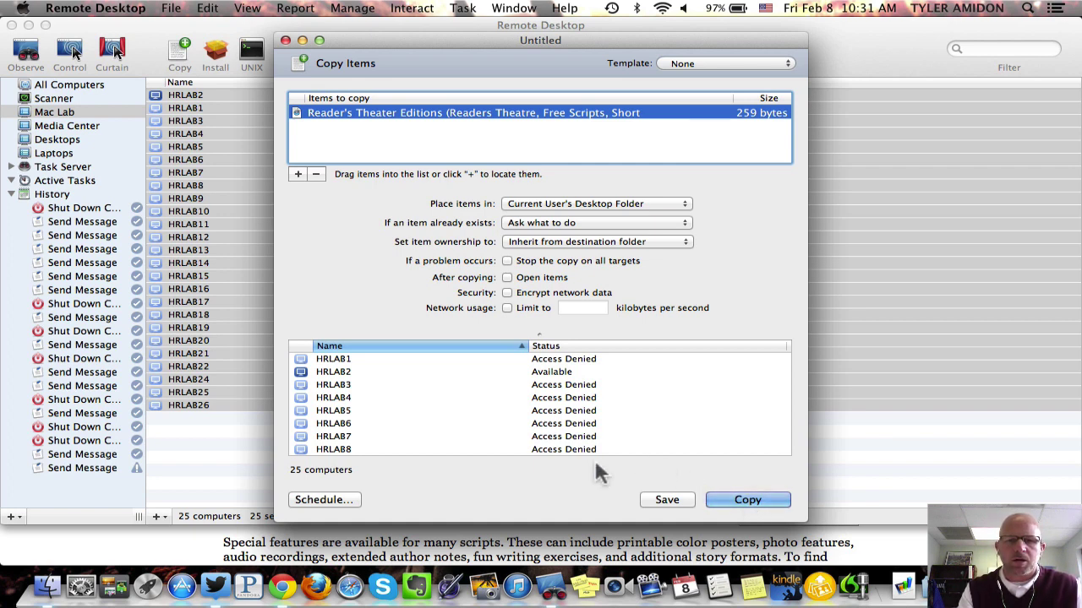
# Step: Run the copy past the warning and check HRLAB2, the only computer where it succeeded
pyautogui.click(748, 500)
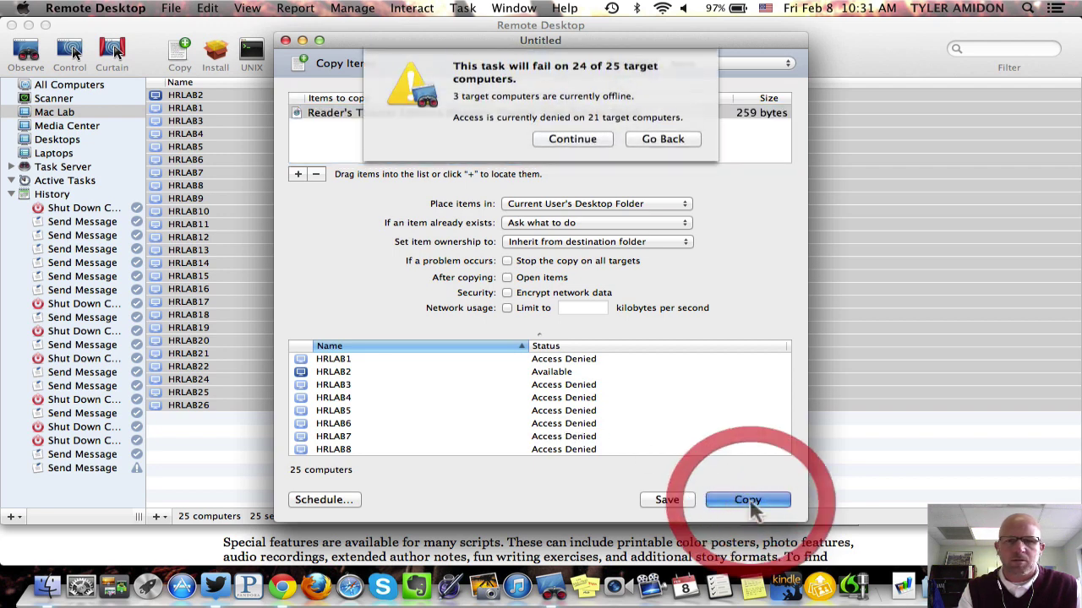
pyautogui.click(574, 141)
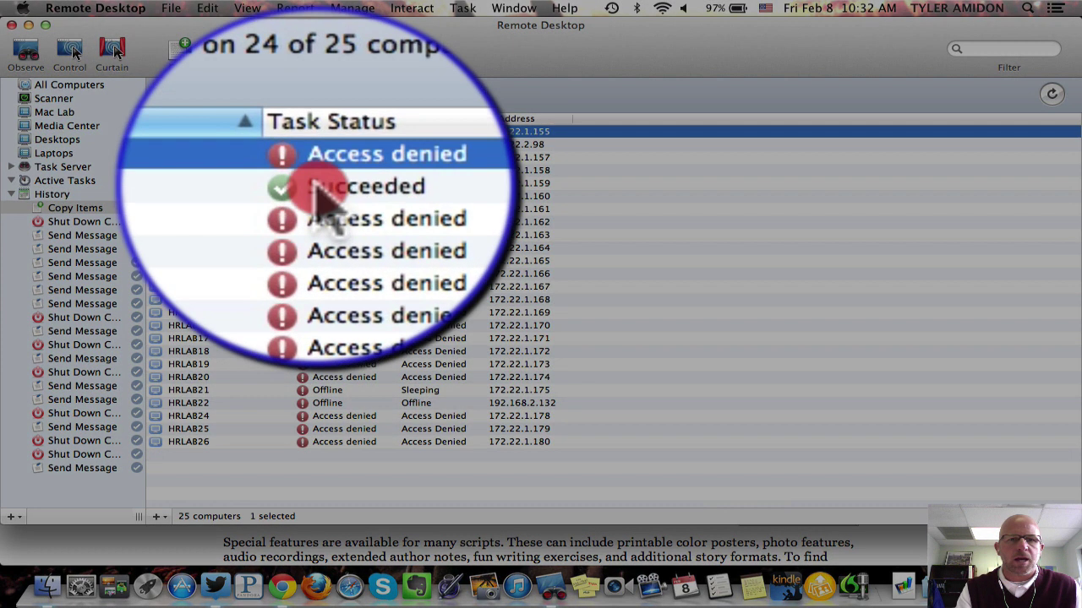
pyautogui.click(318, 146)
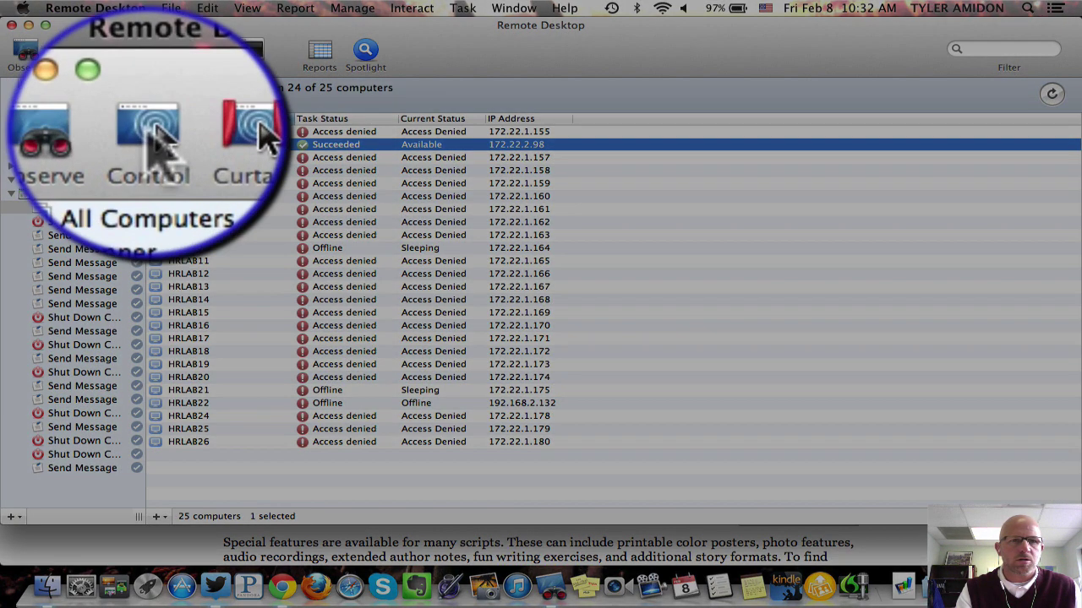
# Step: Open a Control window for HRLAB2 and reposition it to view its desktop
pyautogui.click(72, 52)
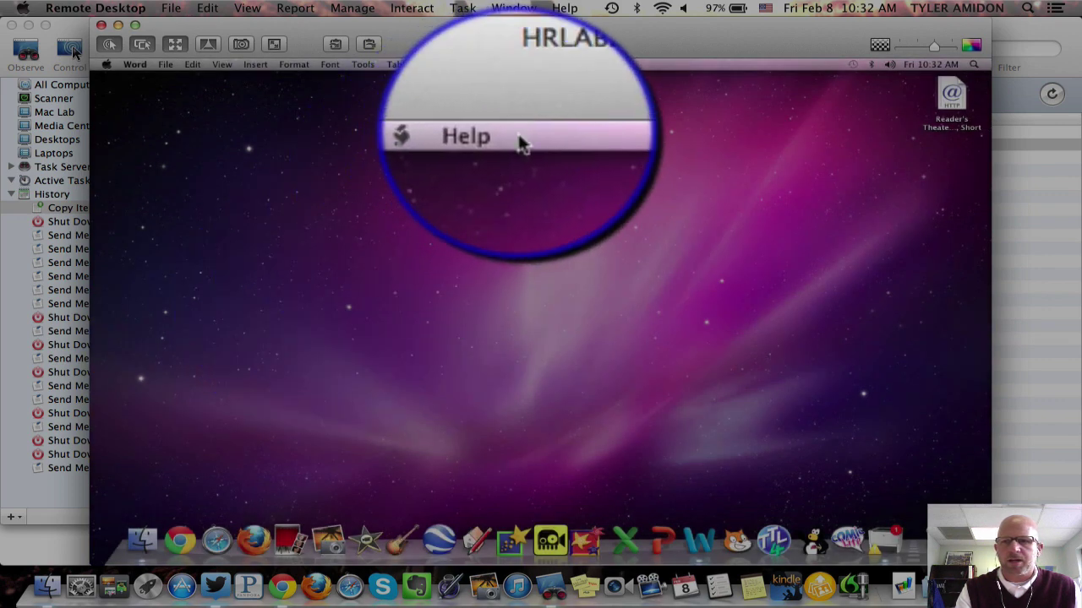
pyautogui.click(538, 34)
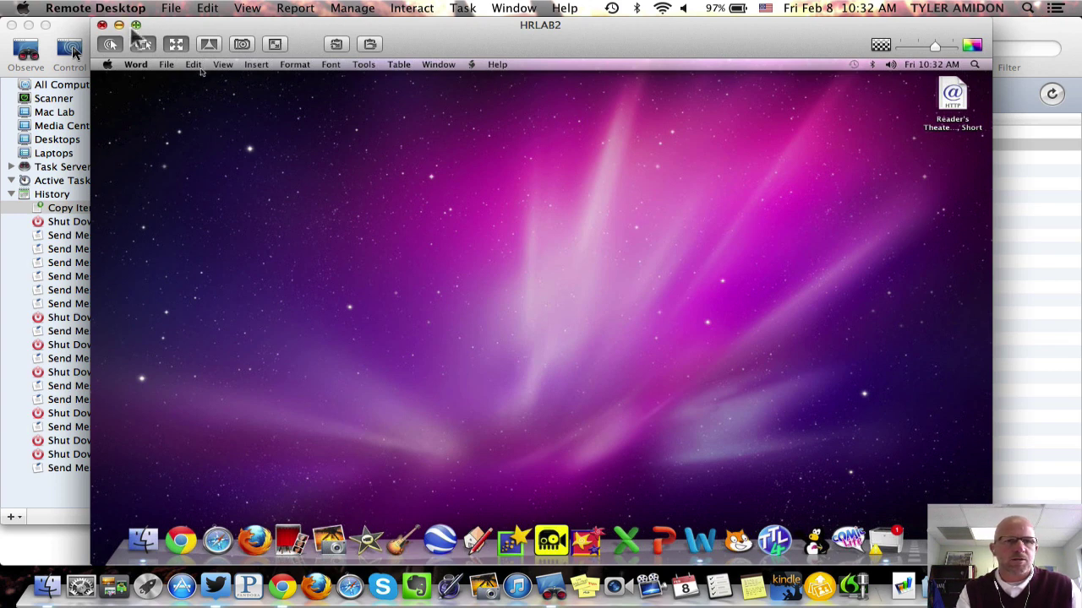
pyautogui.moveTo(164, 24); pyautogui.dragTo(76, 26)
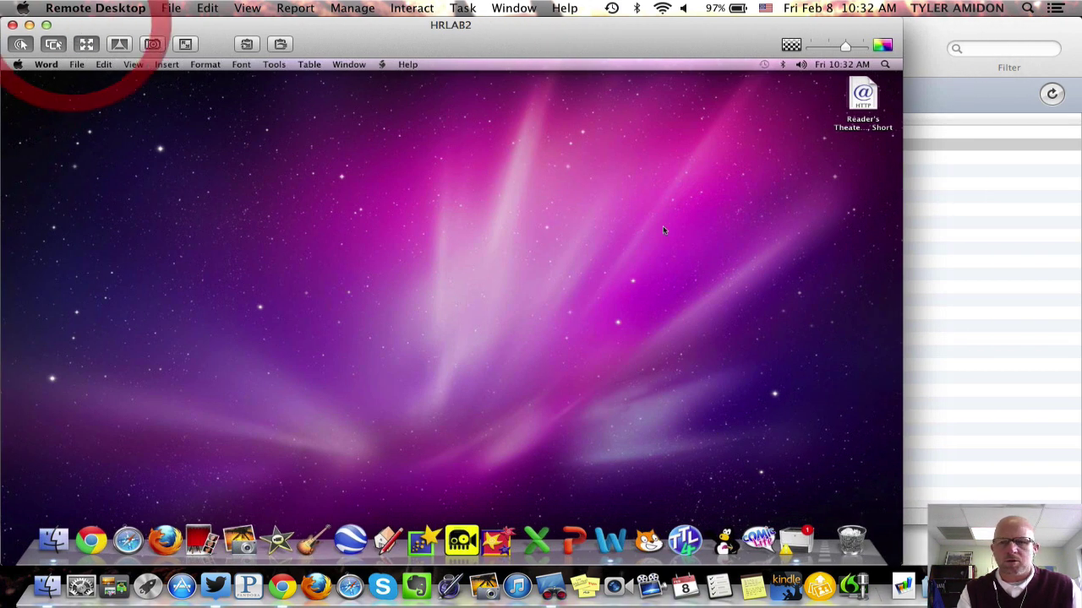
pyautogui.moveTo(901, 255); pyautogui.dragTo(1050, 259)
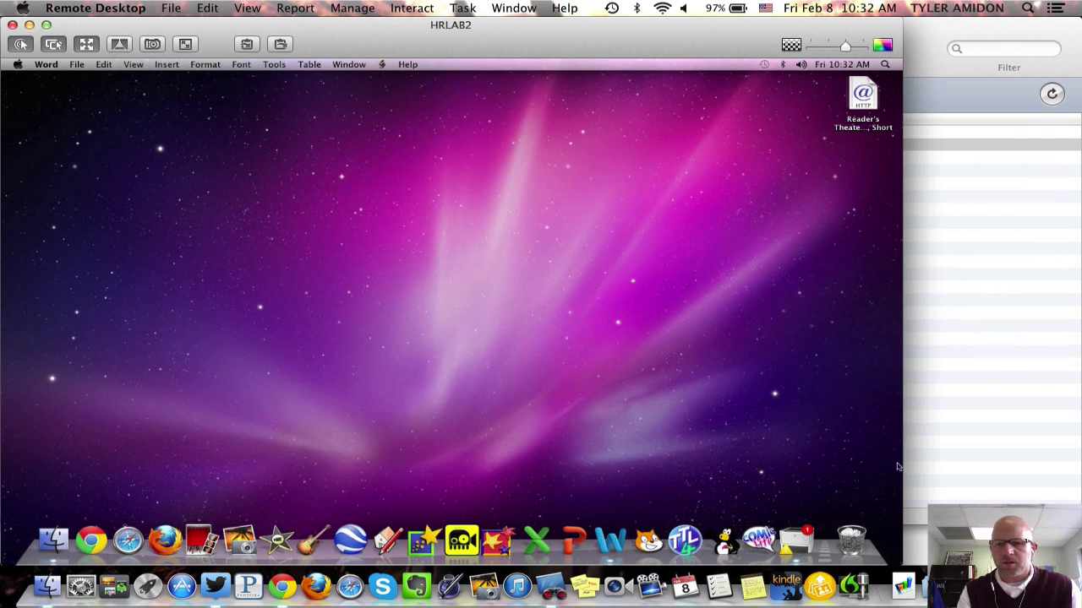
pyautogui.moveTo(695, 34); pyautogui.dragTo(757, 30)
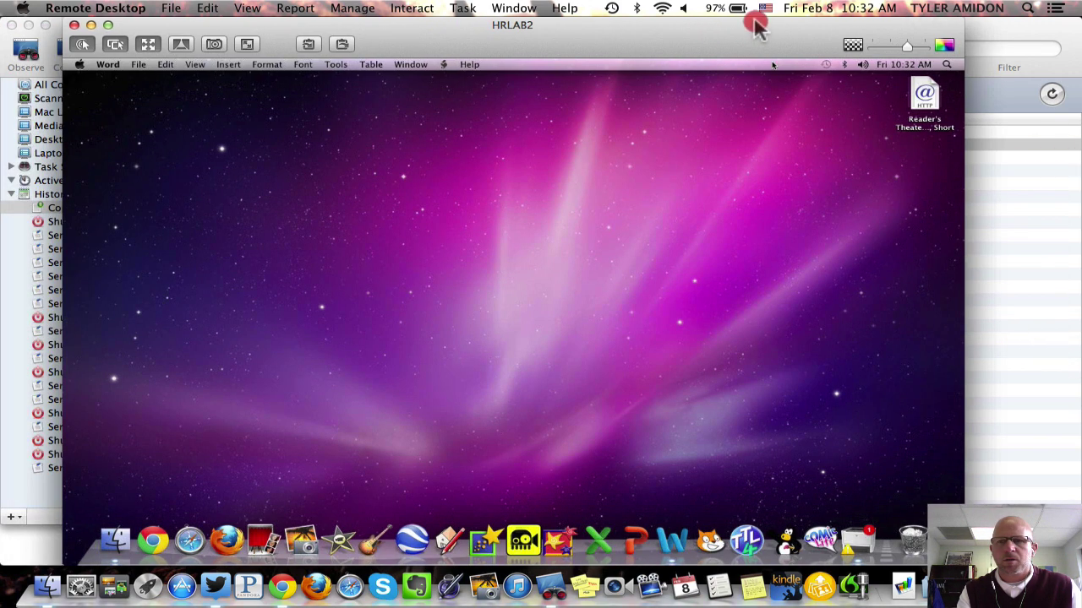
# Step: Select the Reader's Theater link icon on HRLAB2's desktop
pyautogui.click(927, 99)
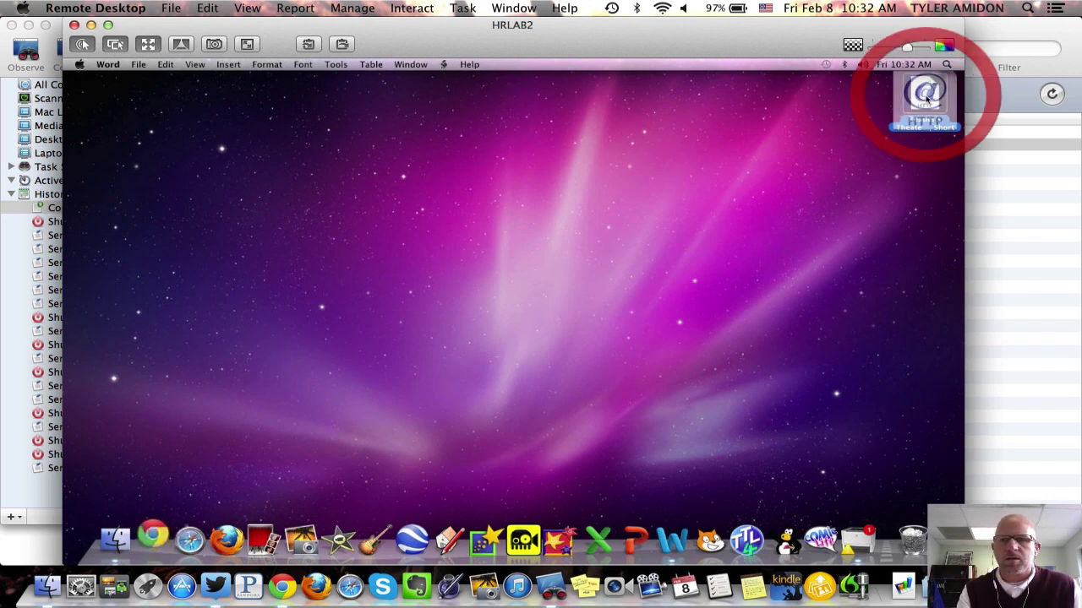